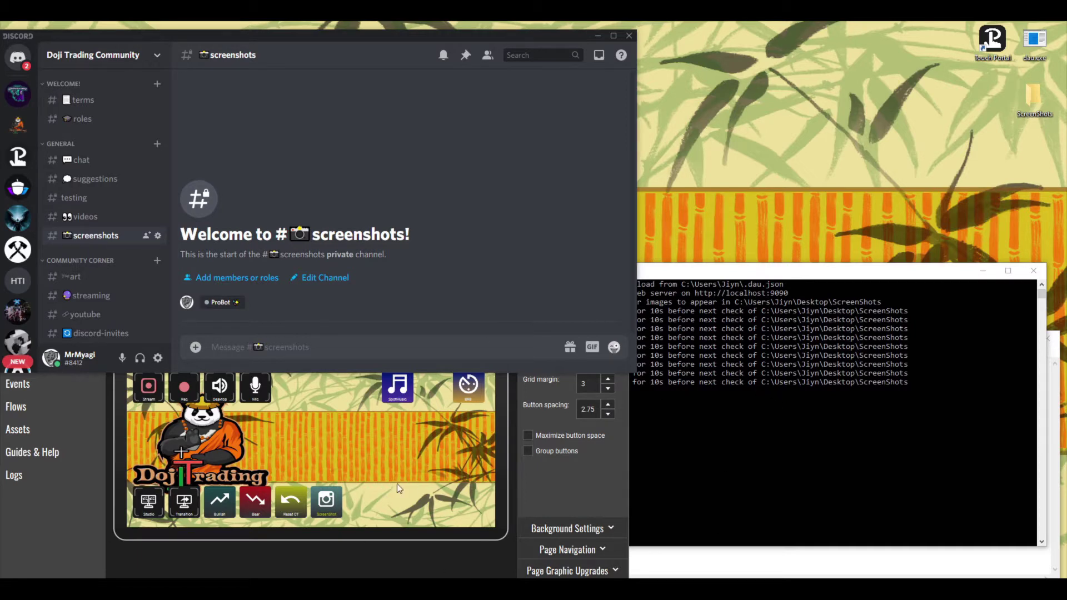
# Capture a screenshot from the Touch Portal deck and view the SnapShots bot's post in #screenshots.
pyautogui.click(335, 509)
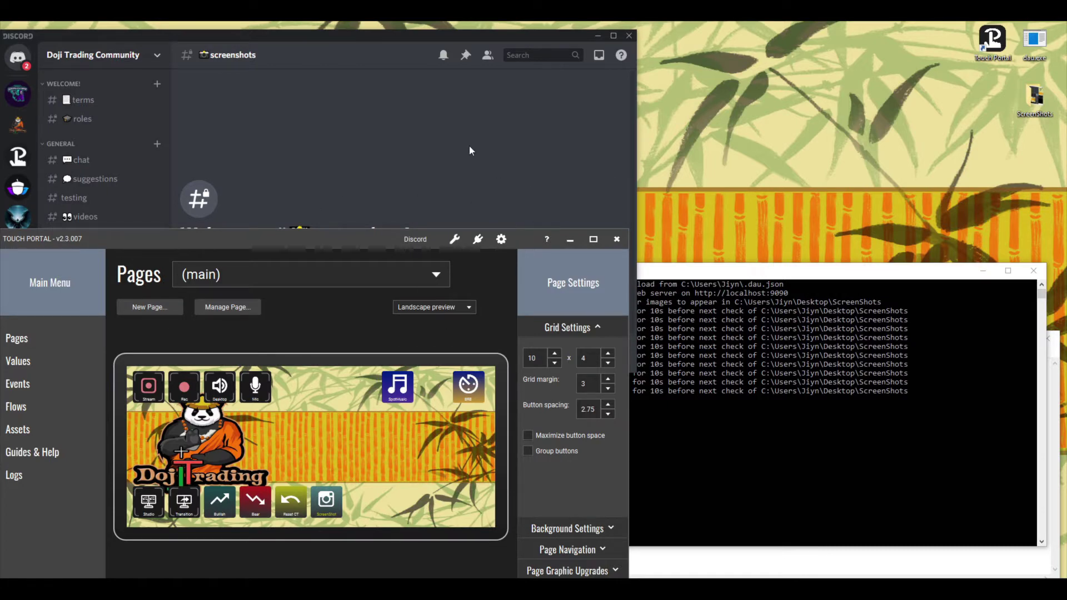
pyautogui.click(459, 176)
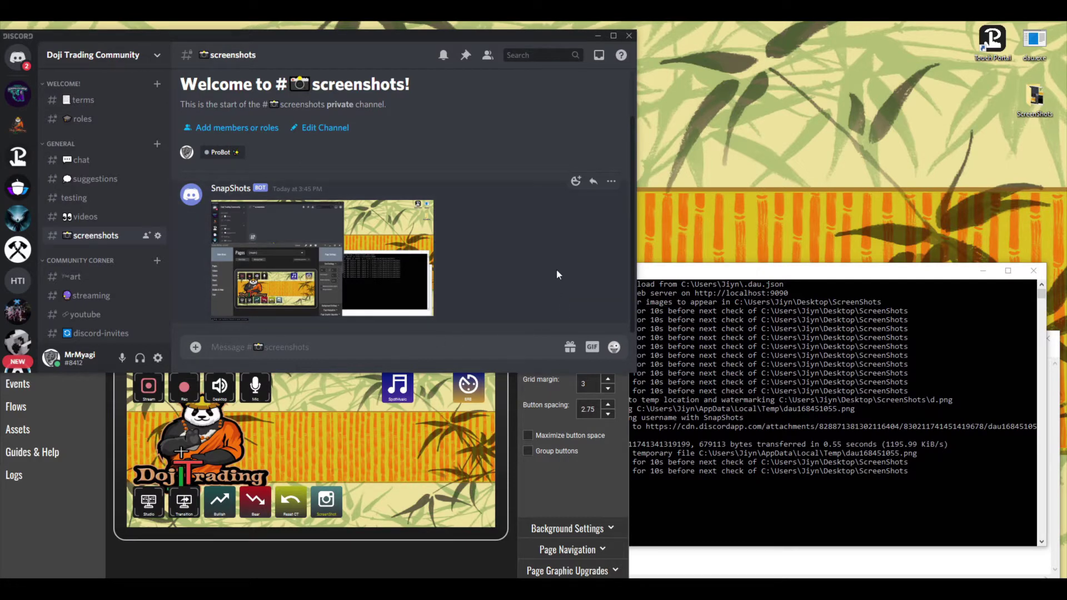
# Enlarge the screenshot posted by SnapShots to preview it, then close the preview.
pyautogui.click(610, 181)
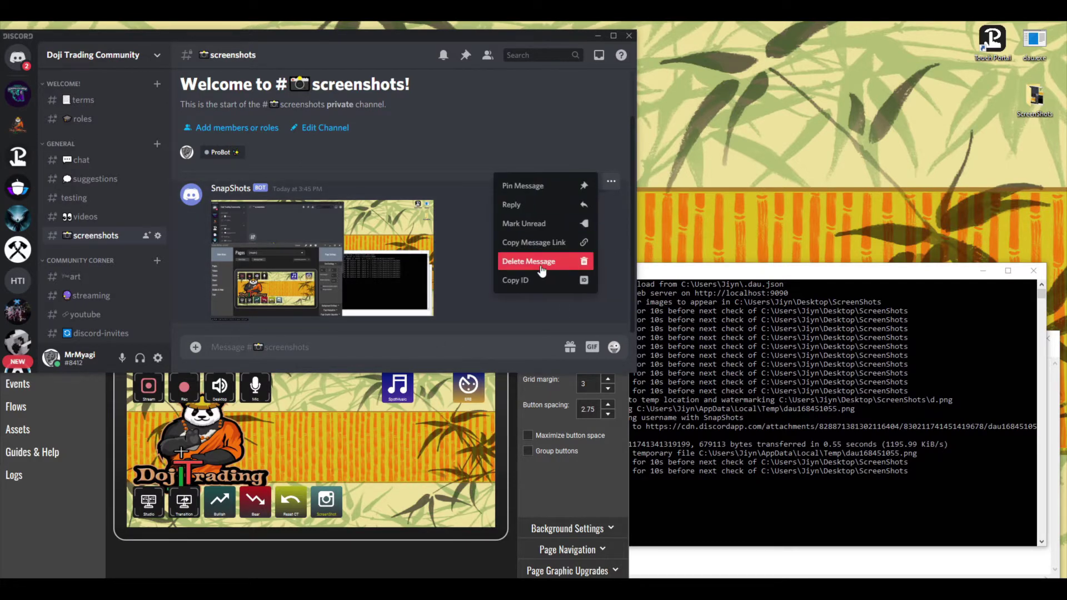
pyautogui.click(340, 274)
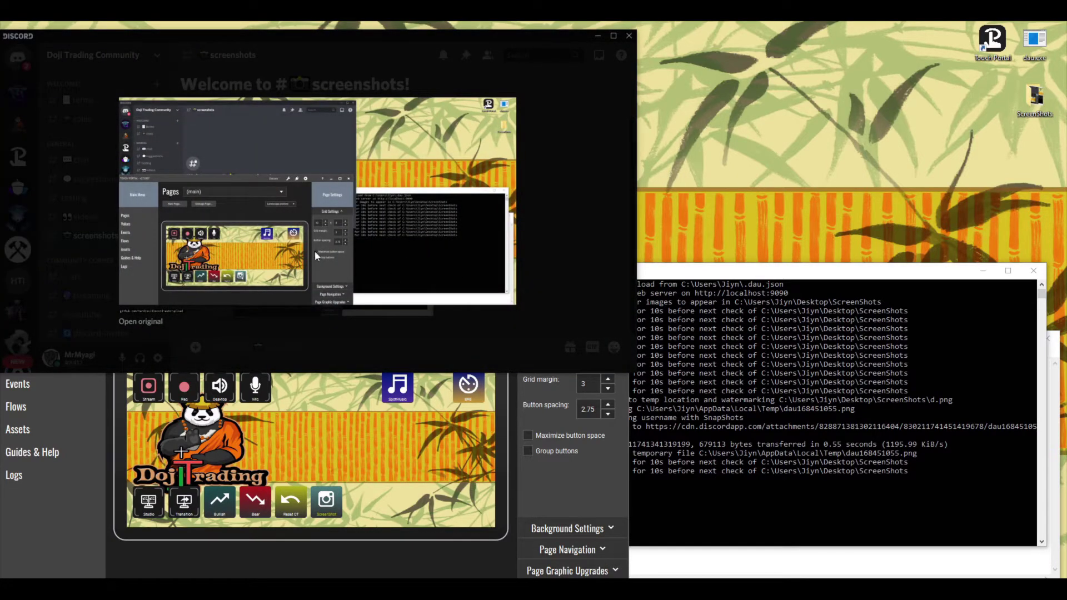
pyautogui.click(573, 285)
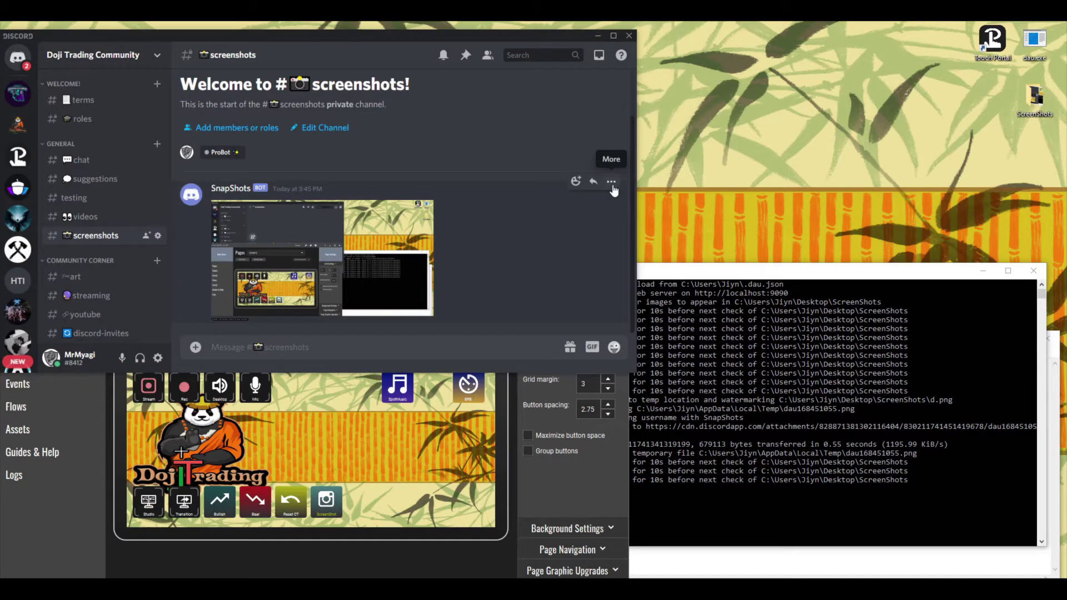
# Delete the SnapShots post from #screenshots and close the running dau console.
pyautogui.click(610, 181)
pyautogui.click(563, 268)
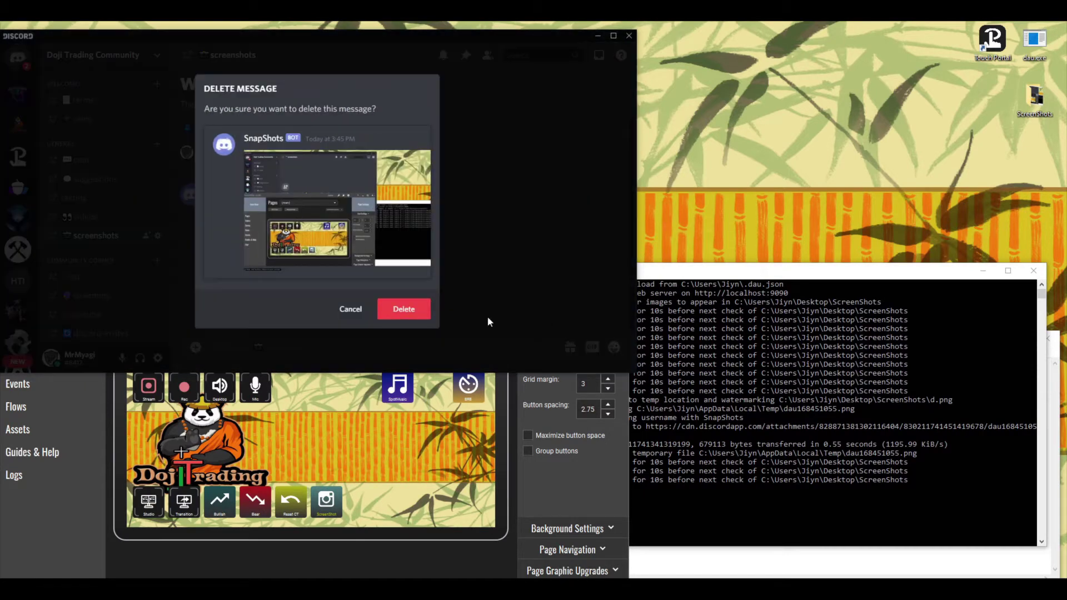
pyautogui.click(405, 317)
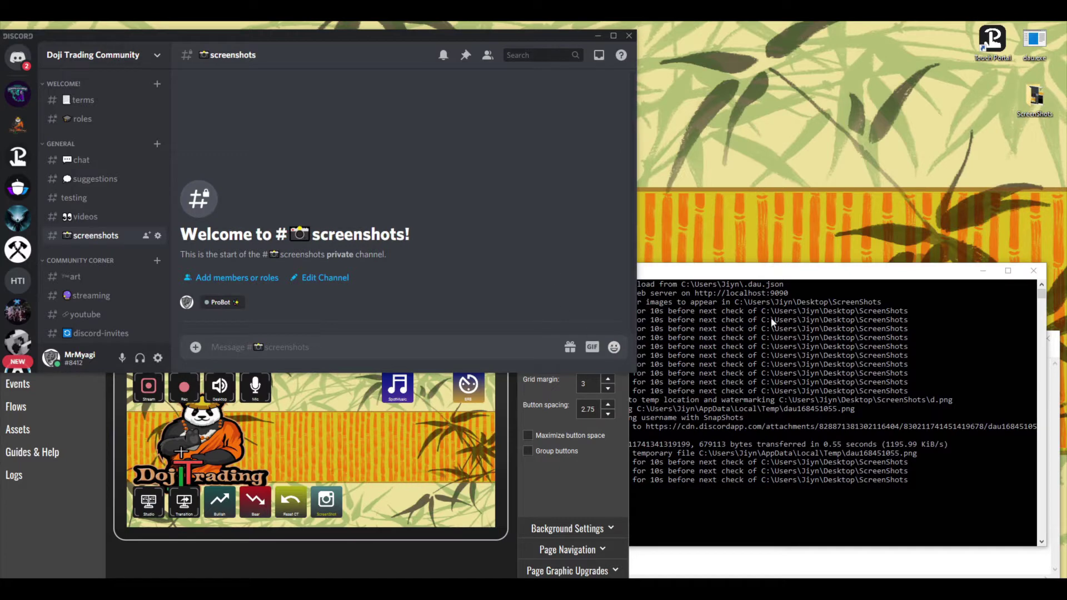
pyautogui.click(1033, 271)
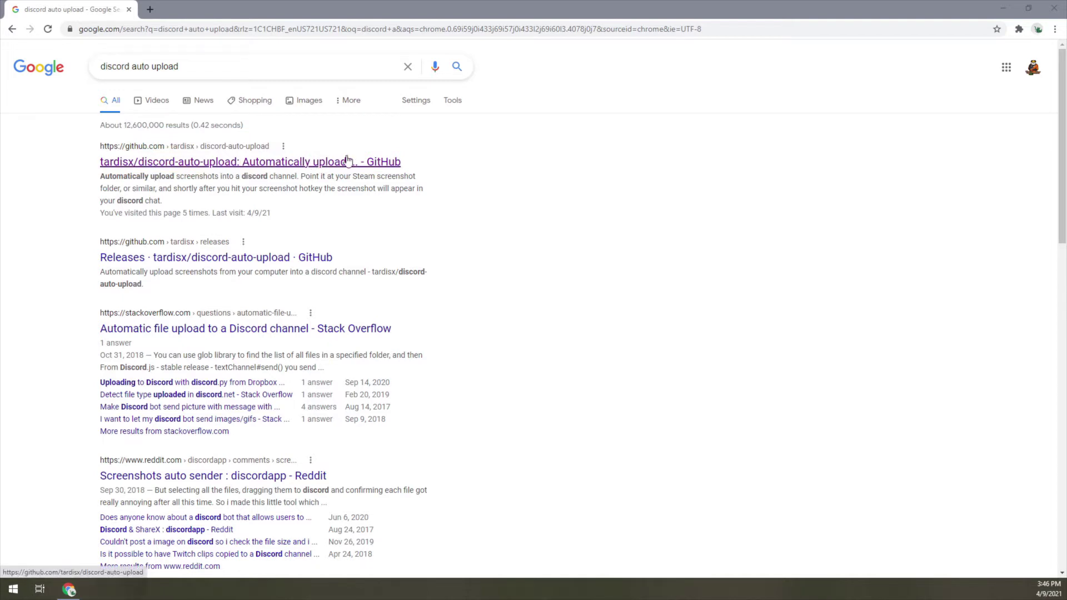
# Open the tardisx/discord-auto-upload GitHub repository and scroll its README to Getting started.
pyautogui.click(325, 169)
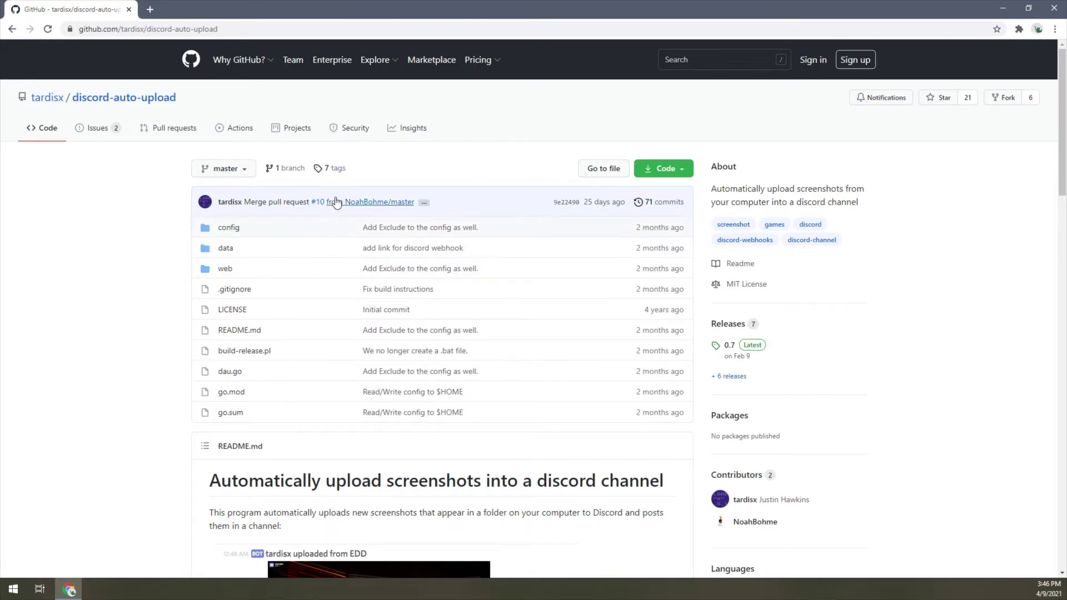
pyautogui.scroll(-7, 359, 213)
pyautogui.scroll(-3, 374, 250)
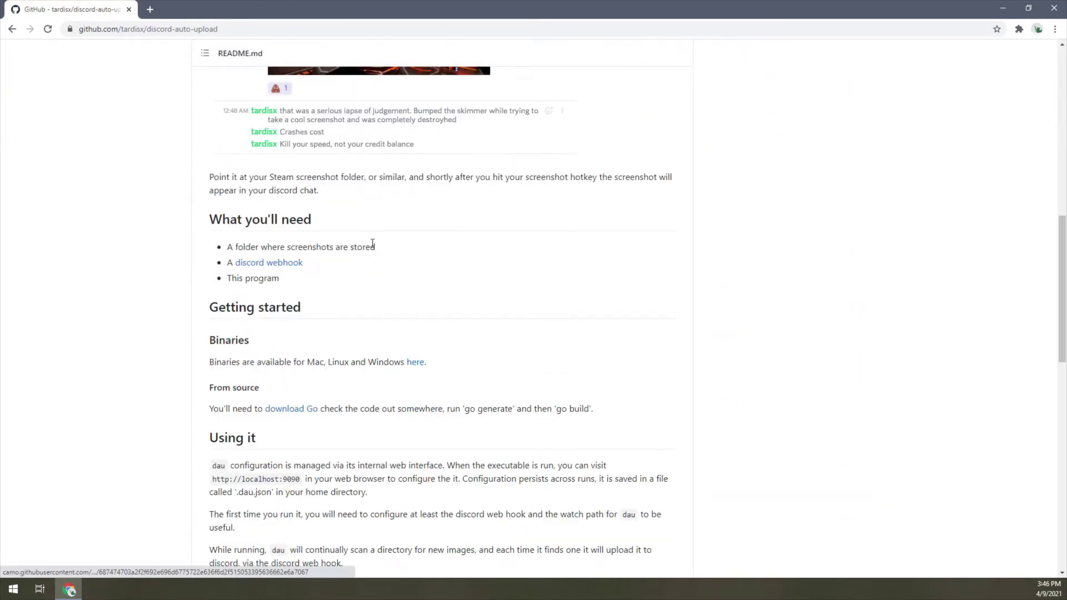
pyautogui.scroll(-2, 367, 262)
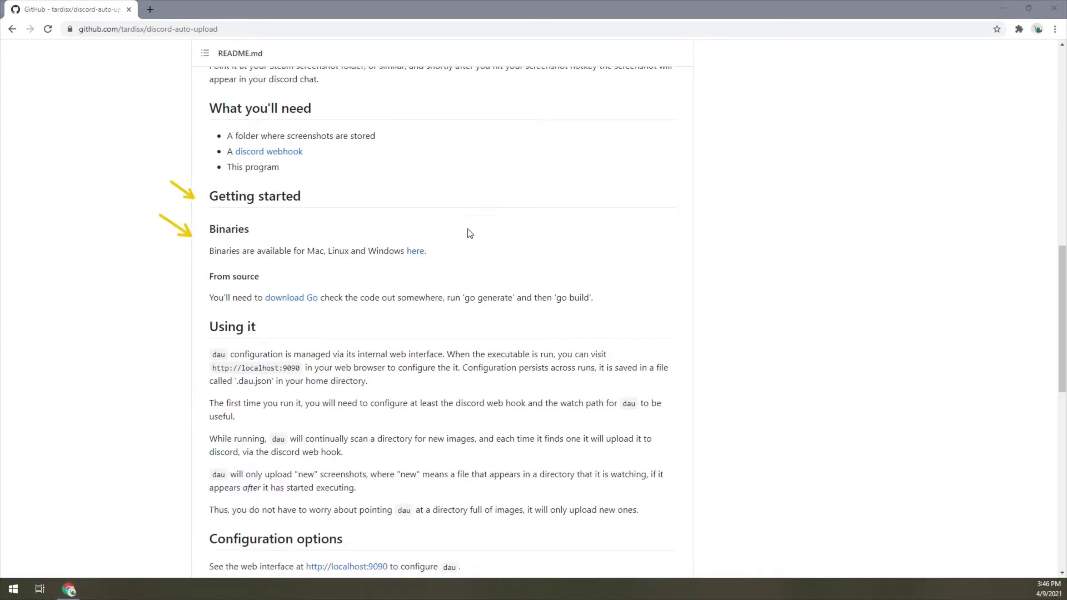
# Download dau-win-0.7.zip from the 0.7 release binaries and open the archive.
pyautogui.click(415, 250)
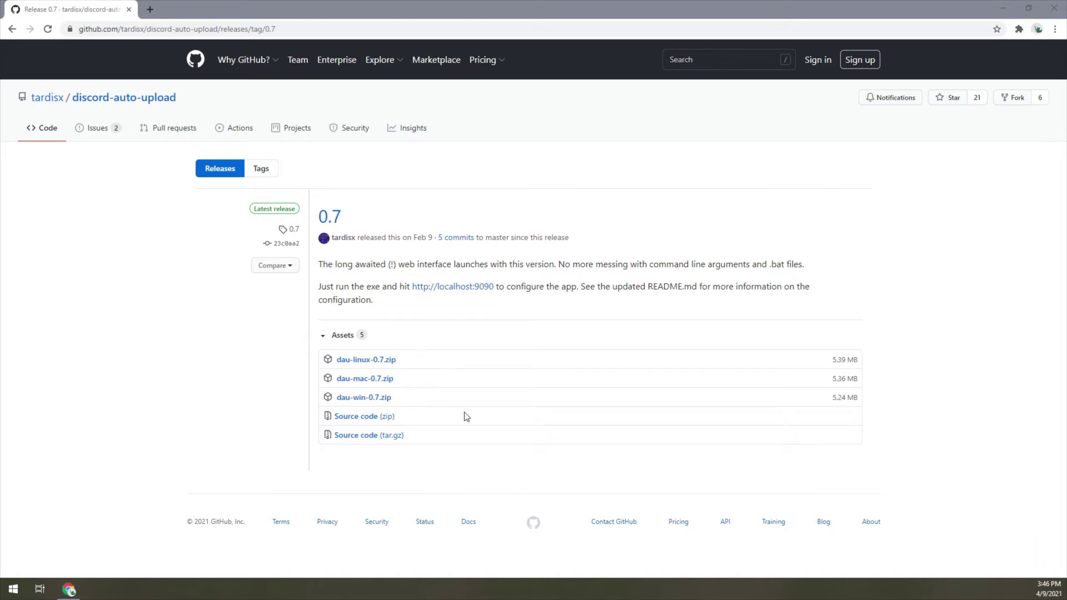
pyautogui.click(364, 399)
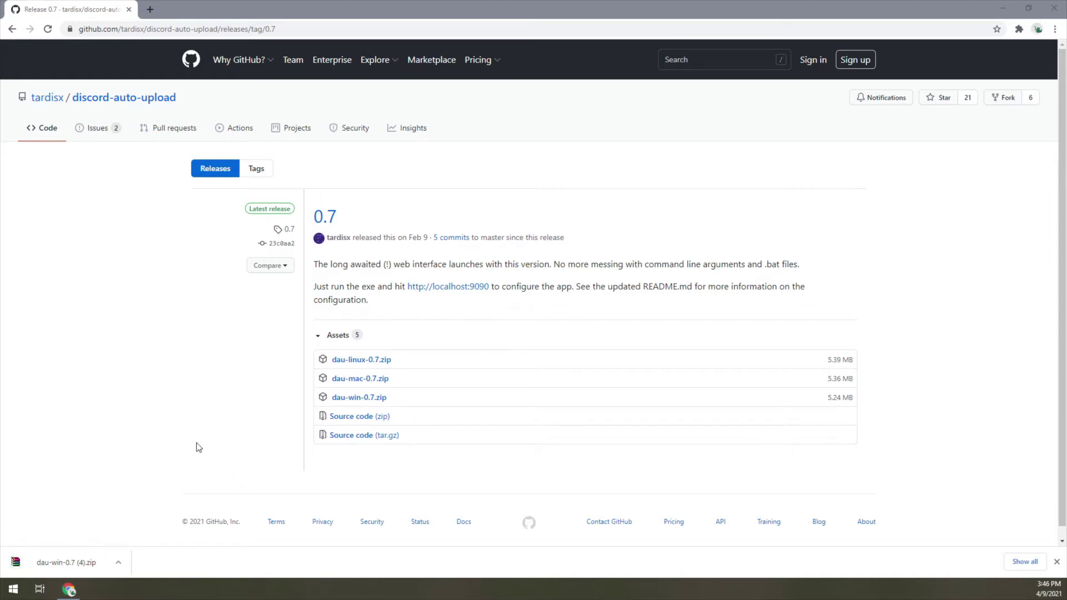
pyautogui.click(61, 562)
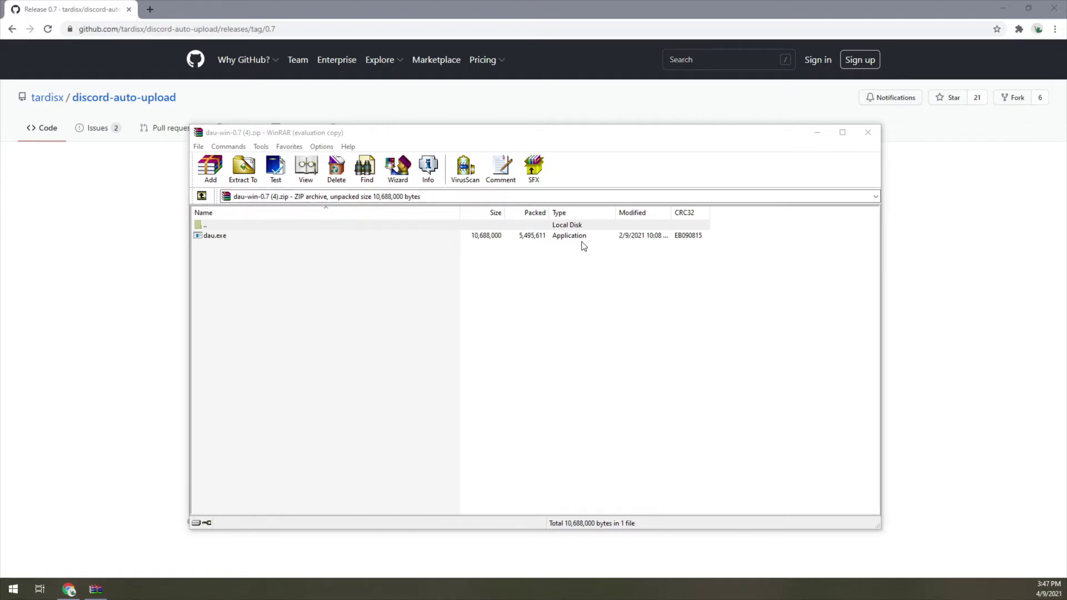
# Close the WinRAR window showing dau.exe inside dau-win-0.7 (4).zip.
pyautogui.click(867, 133)
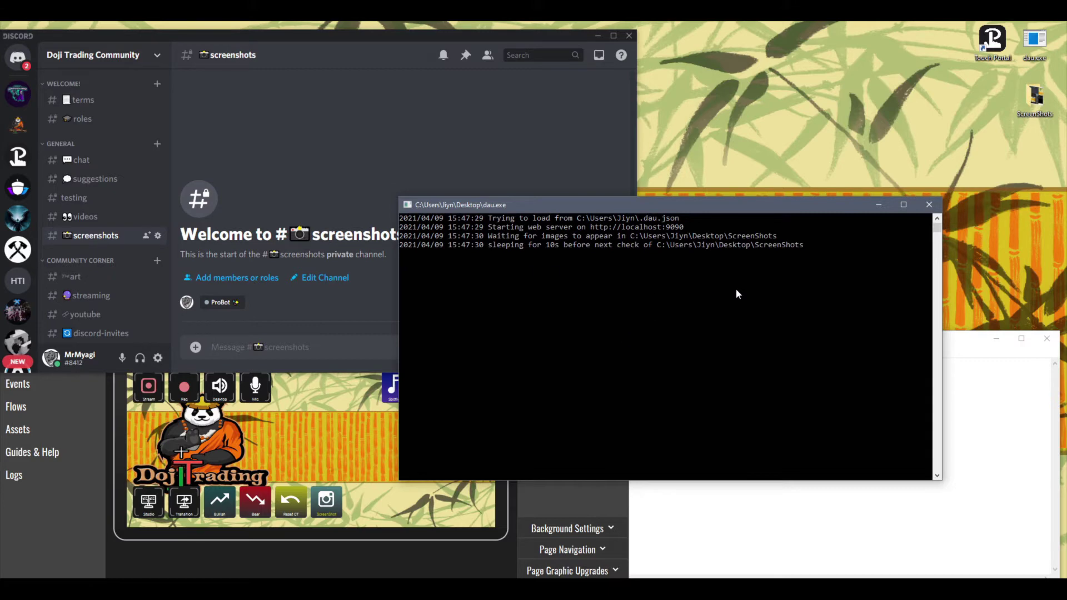
# Move the running dau console window up and to the left.
pyautogui.moveTo(762, 207); pyautogui.dragTo(682, 173)
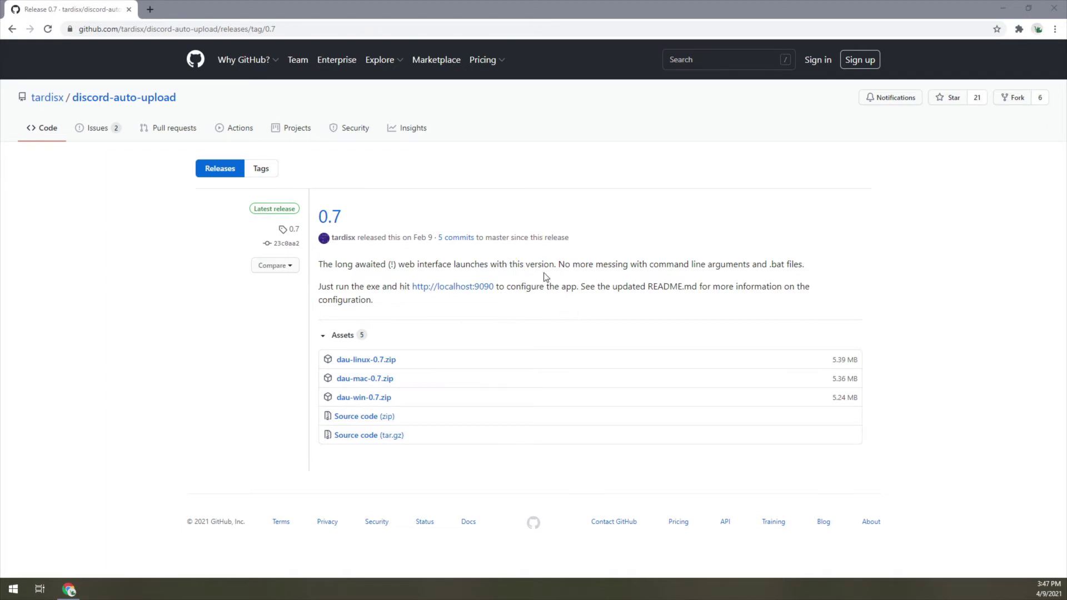
# In the dau web UI at localhost:9090, clear the Discord WebHook URL on the Config page.
pyautogui.click(467, 295)
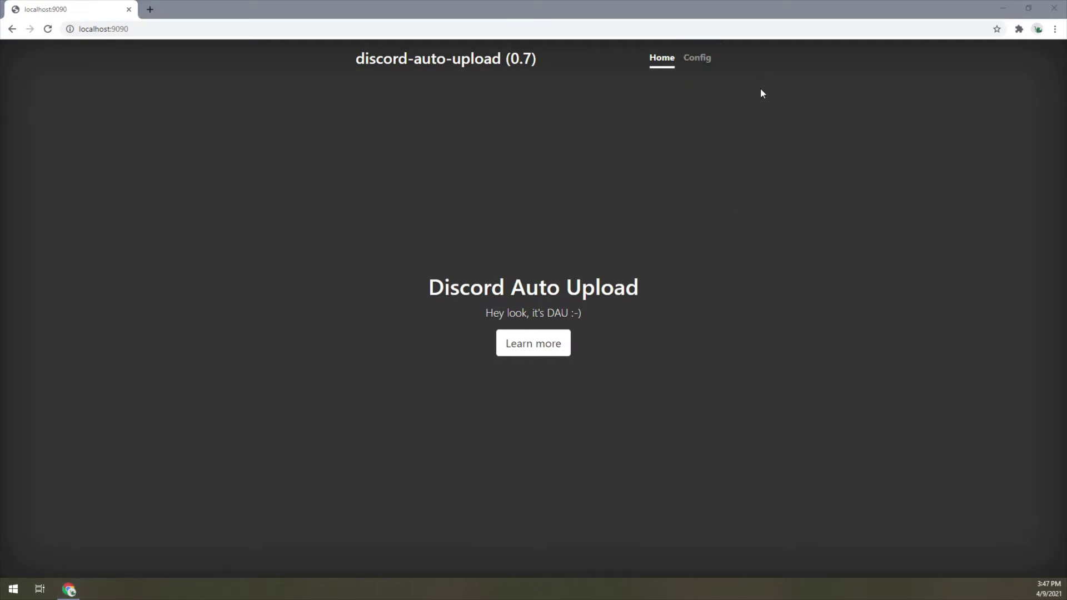
pyautogui.click(703, 61)
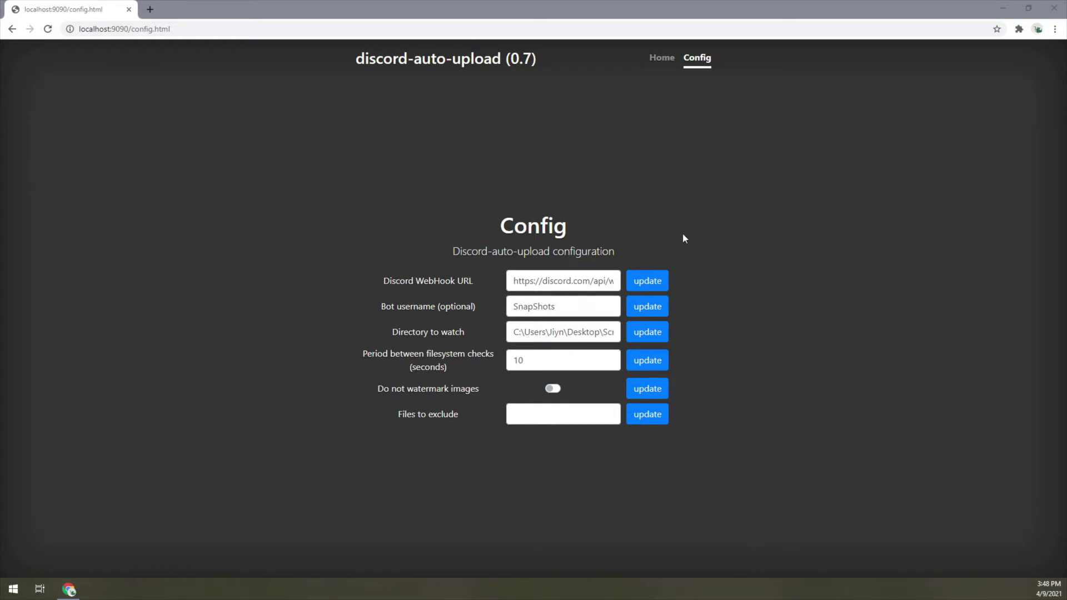
pyautogui.click(573, 282)
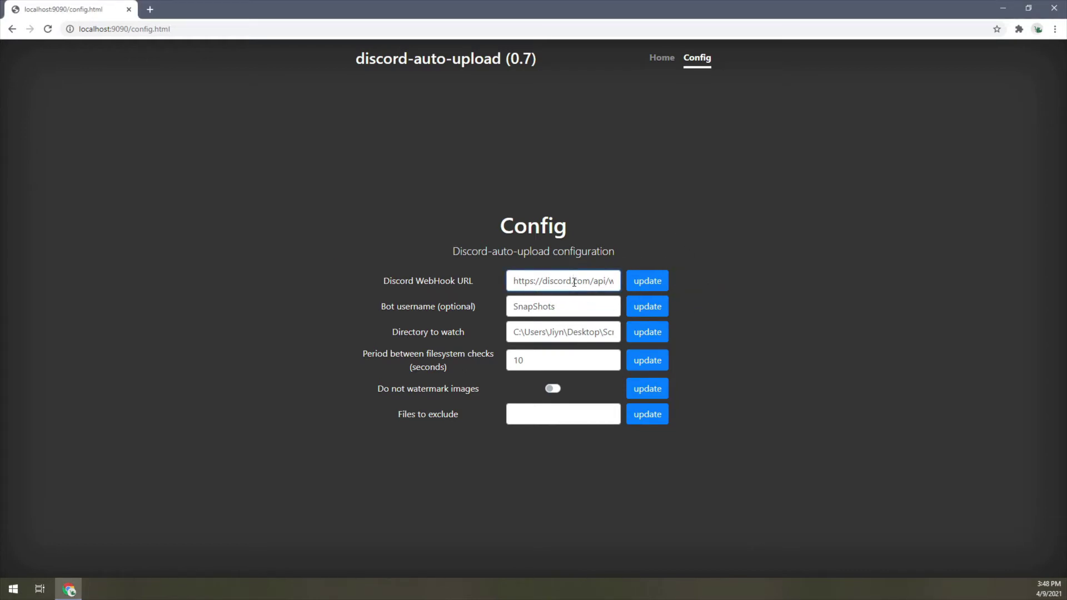
pyautogui.hotkey('ctrl', 'a')
pyautogui.press('BackSpace')
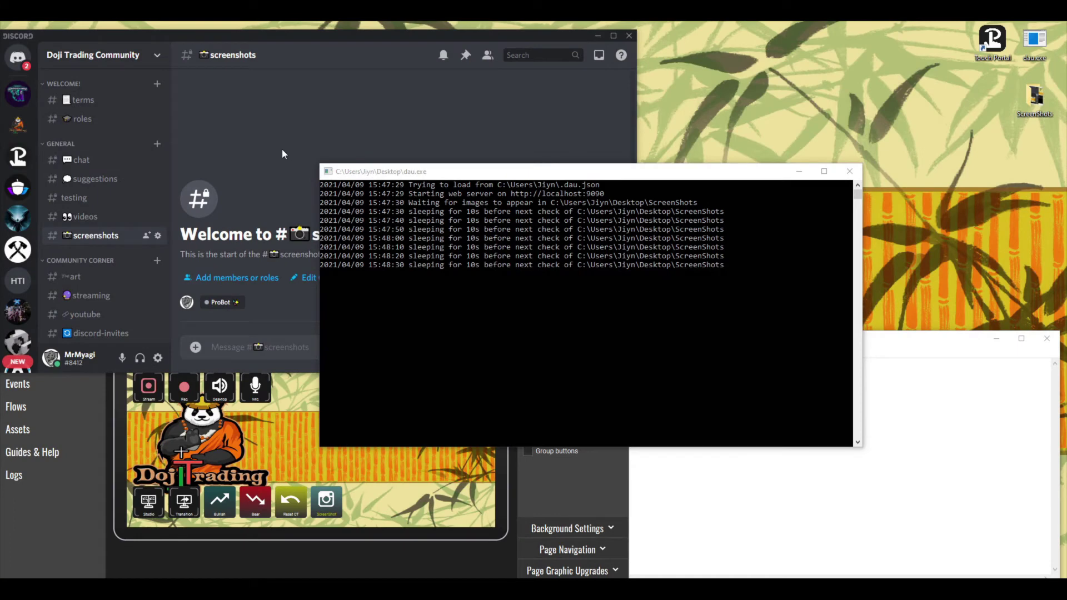
pyautogui.click(279, 156)
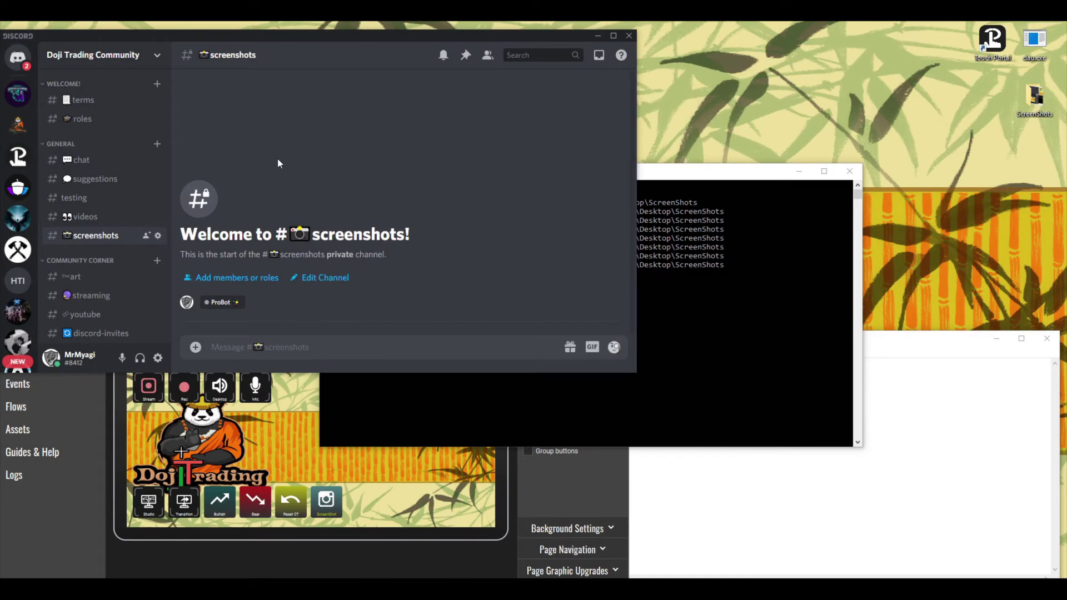
# Open the Doji Trading Community server's webhook list under Server Settings > Integrations.
pyautogui.click(154, 55)
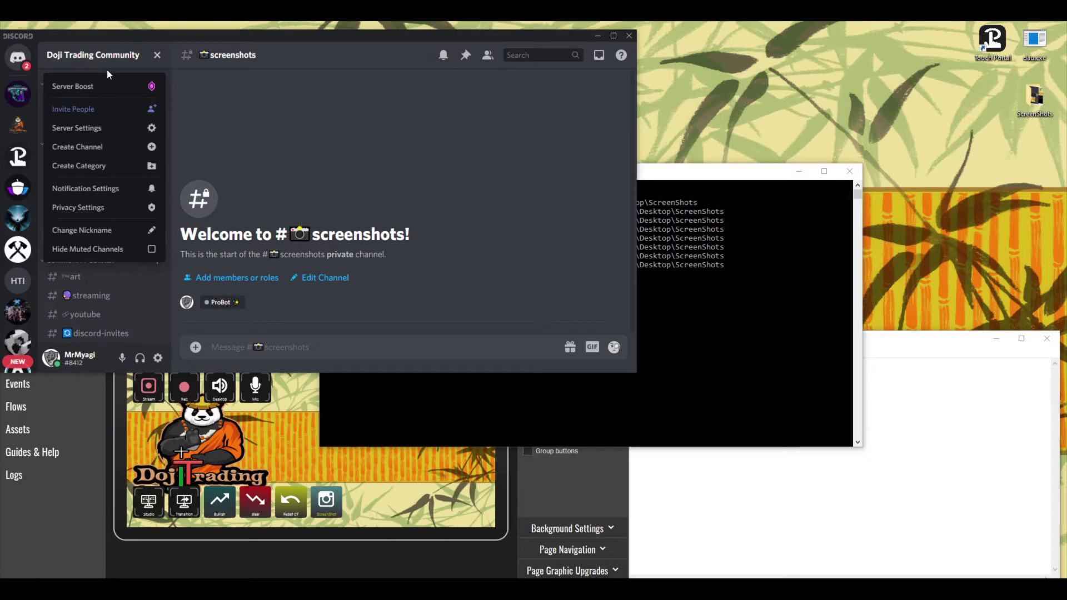
pyautogui.click(95, 129)
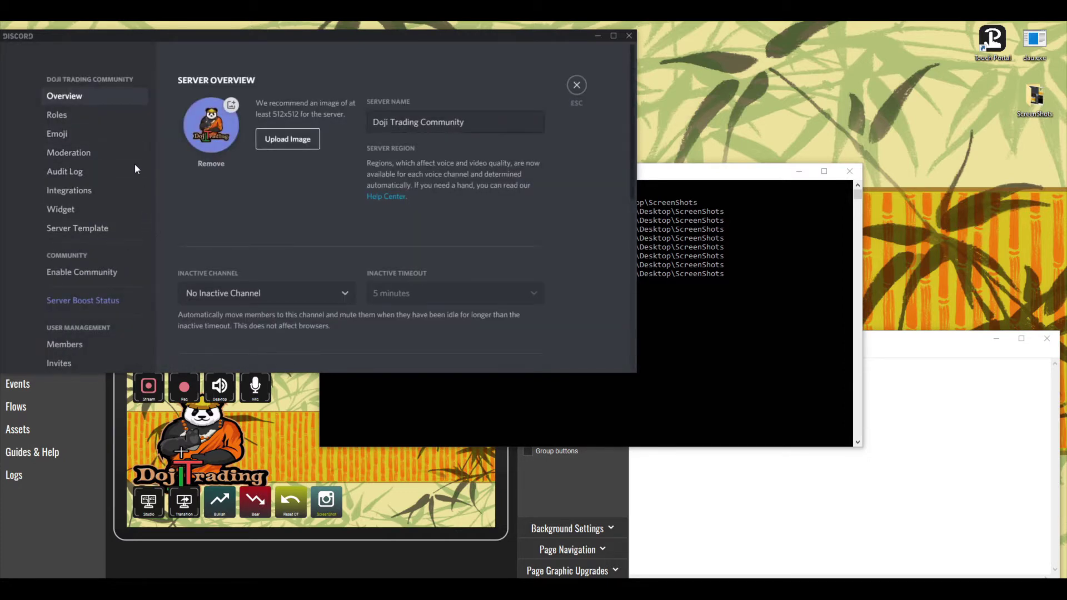
pyautogui.click(94, 190)
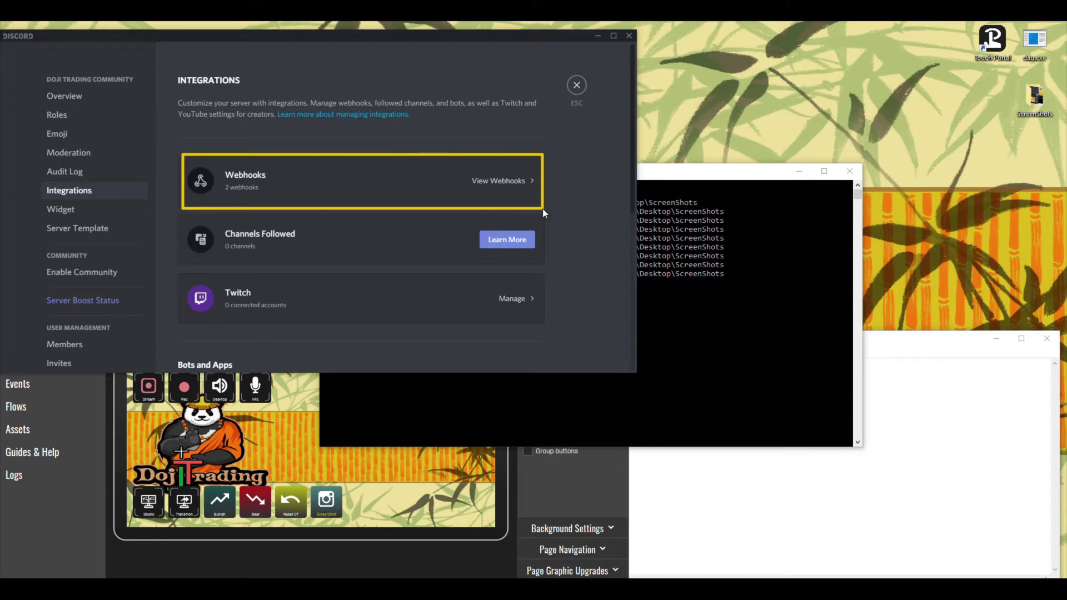
pyautogui.click(519, 179)
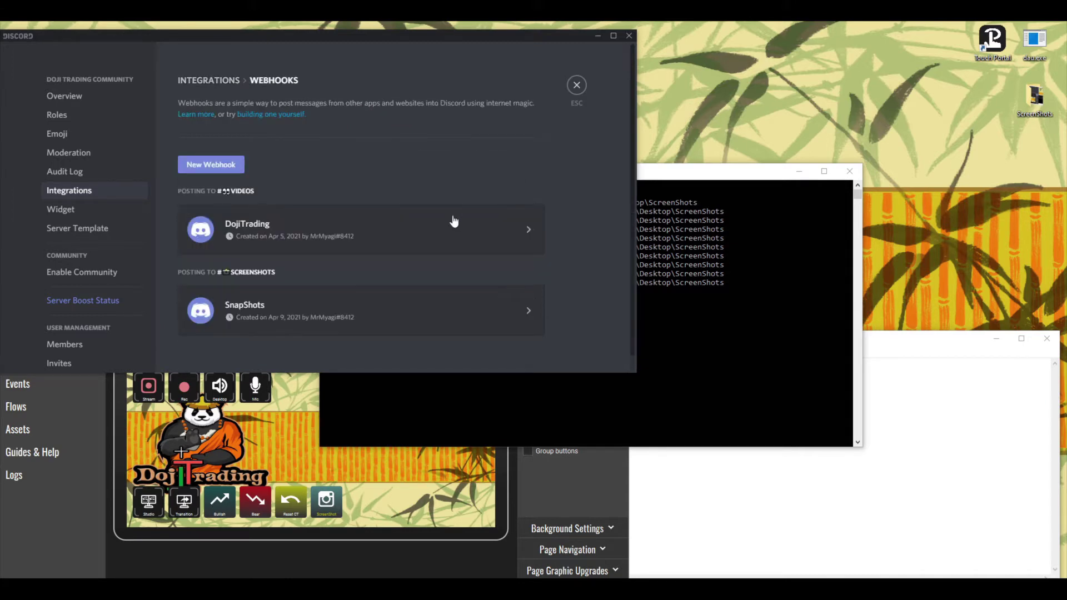
pyautogui.scroll(-1, 439, 261)
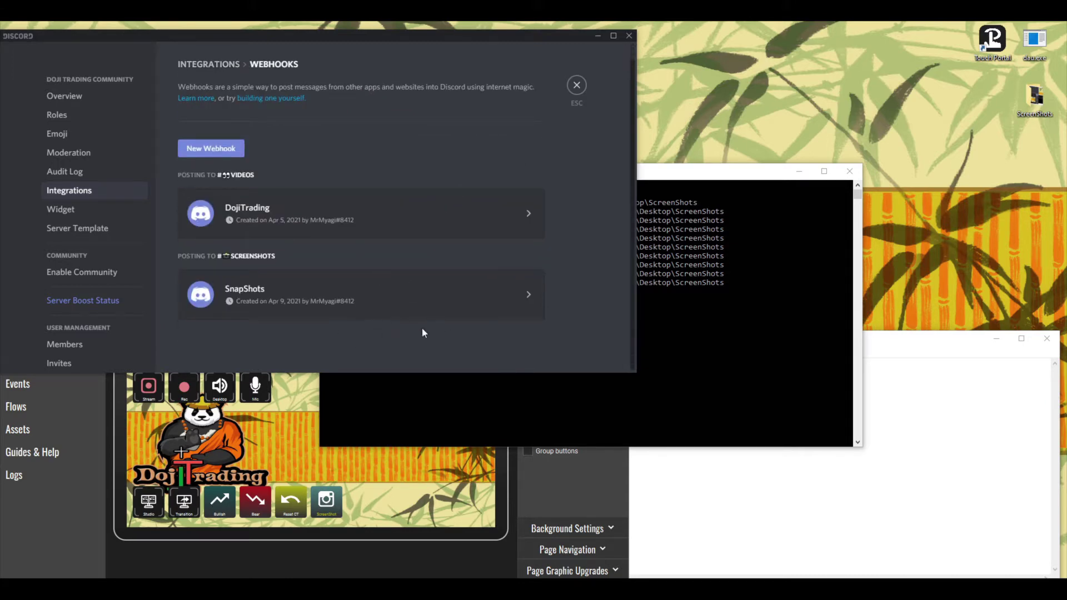
# Delete the old SnapShots webhook and create a new webhook.
pyautogui.click(450, 300)
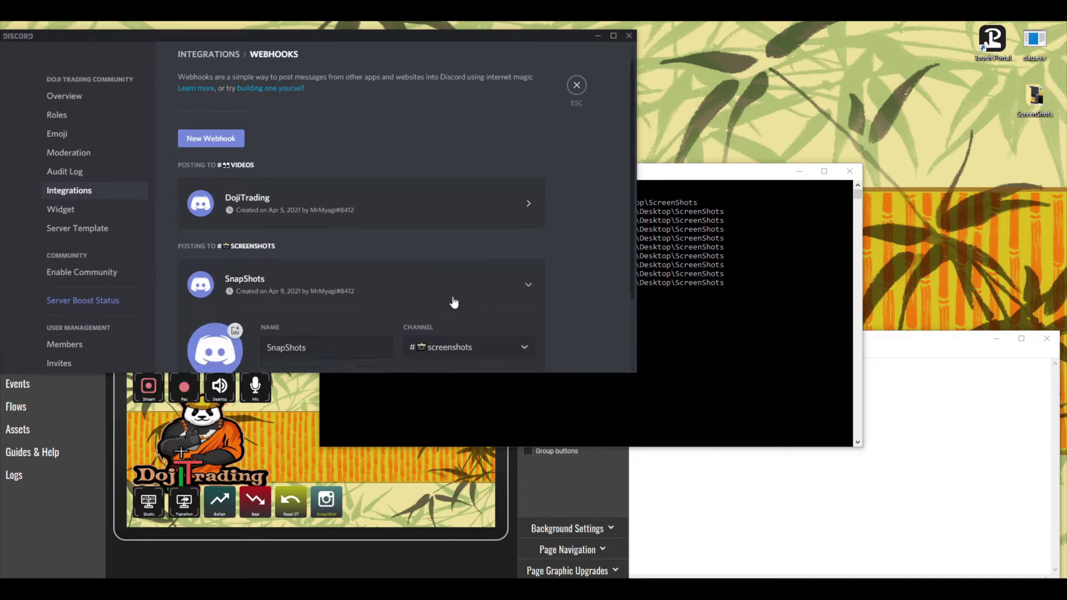
pyautogui.click(401, 299)
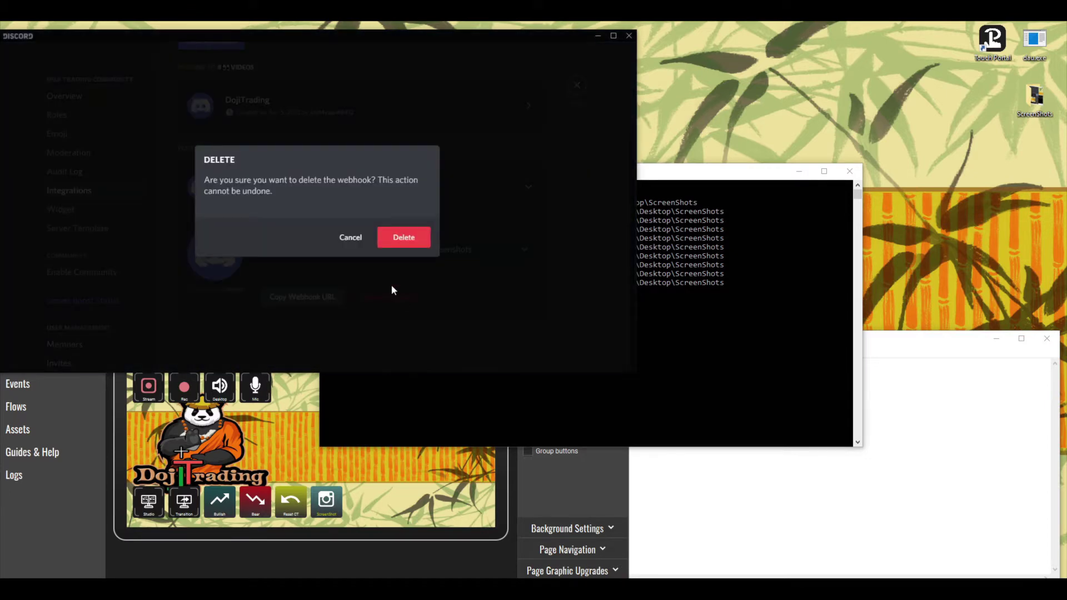
pyautogui.click(402, 236)
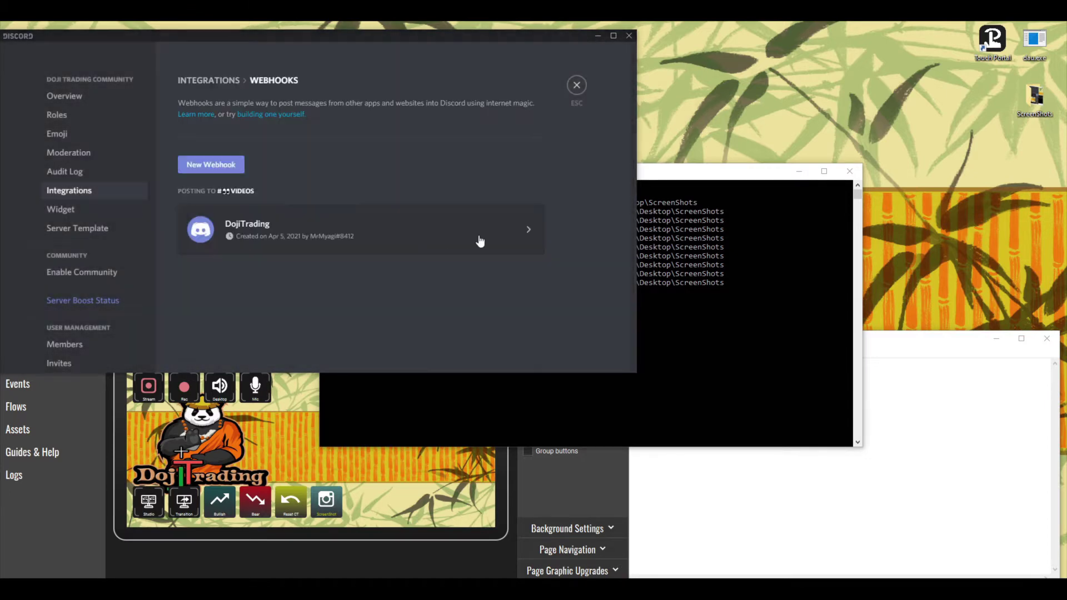
pyautogui.click(226, 165)
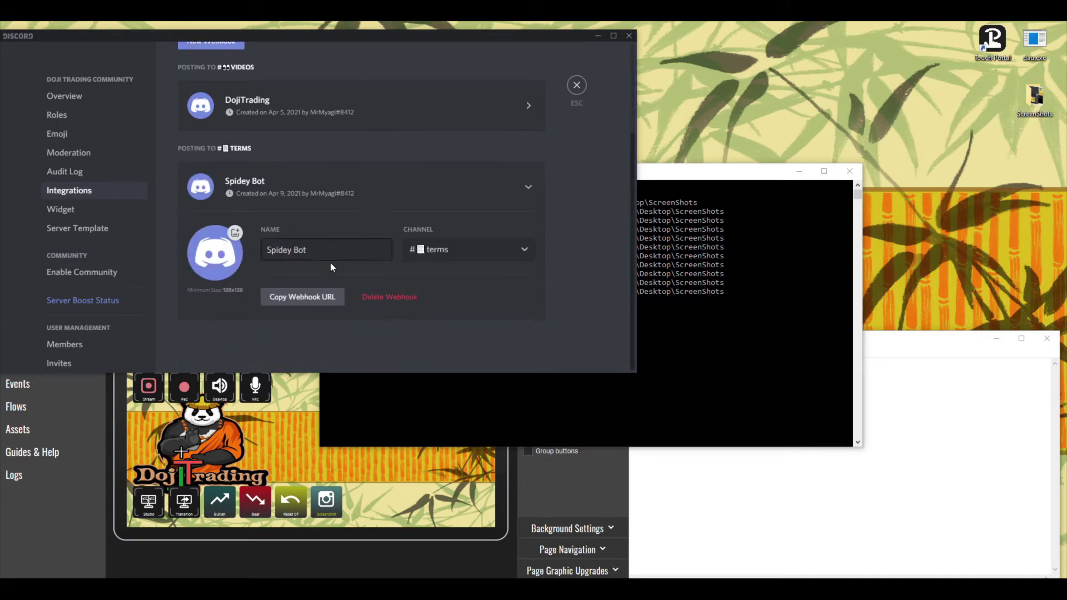
# Rename the new webhook to SnapShots.
pyautogui.moveTo(332, 249); pyautogui.dragTo(262, 250)
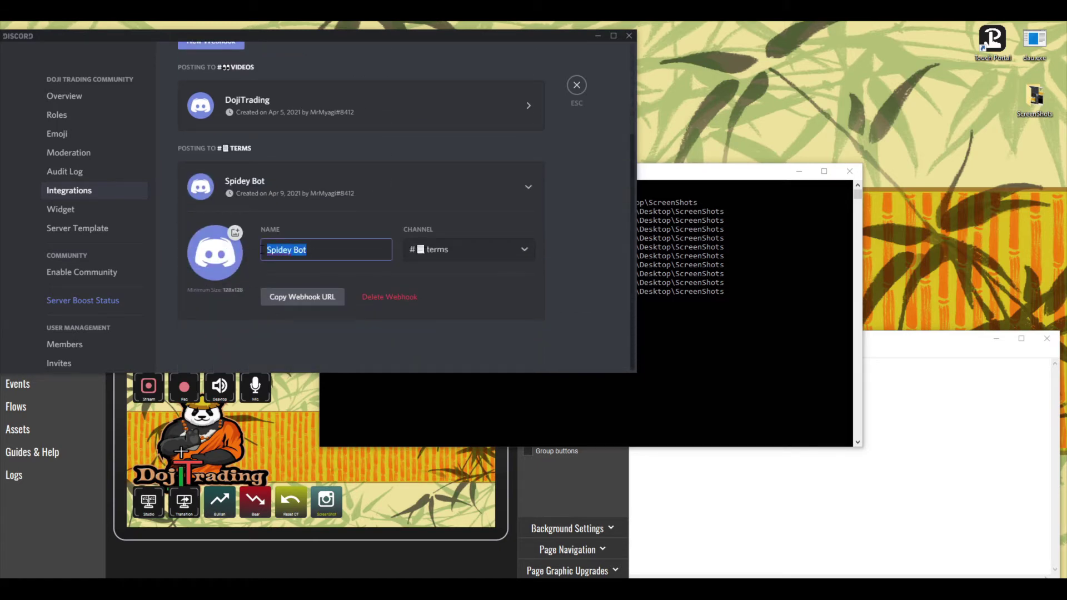
pyautogui.write('Snap')
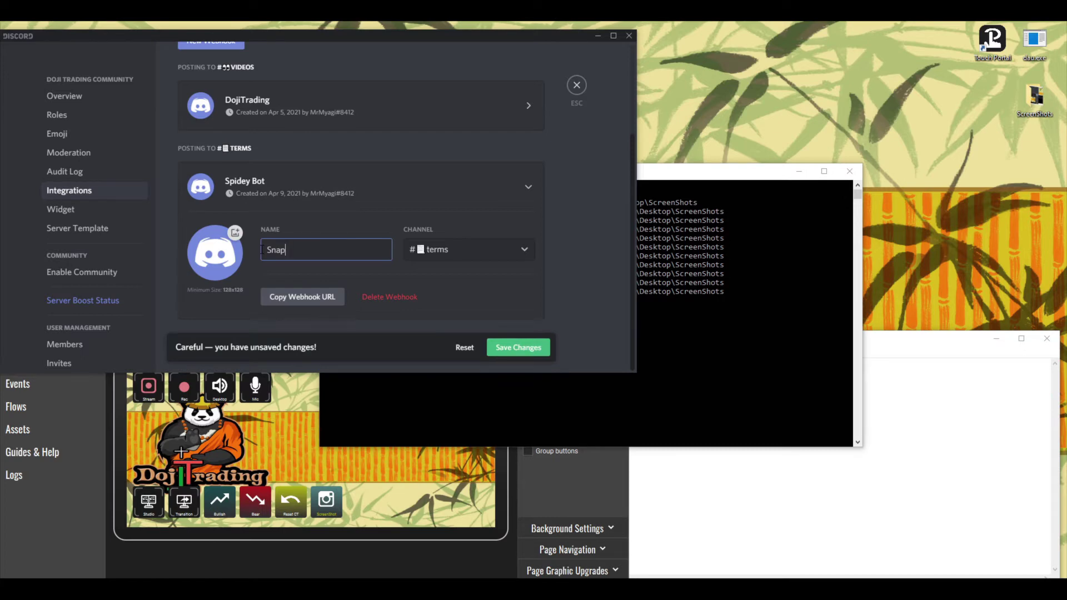
pyautogui.write('Shots')
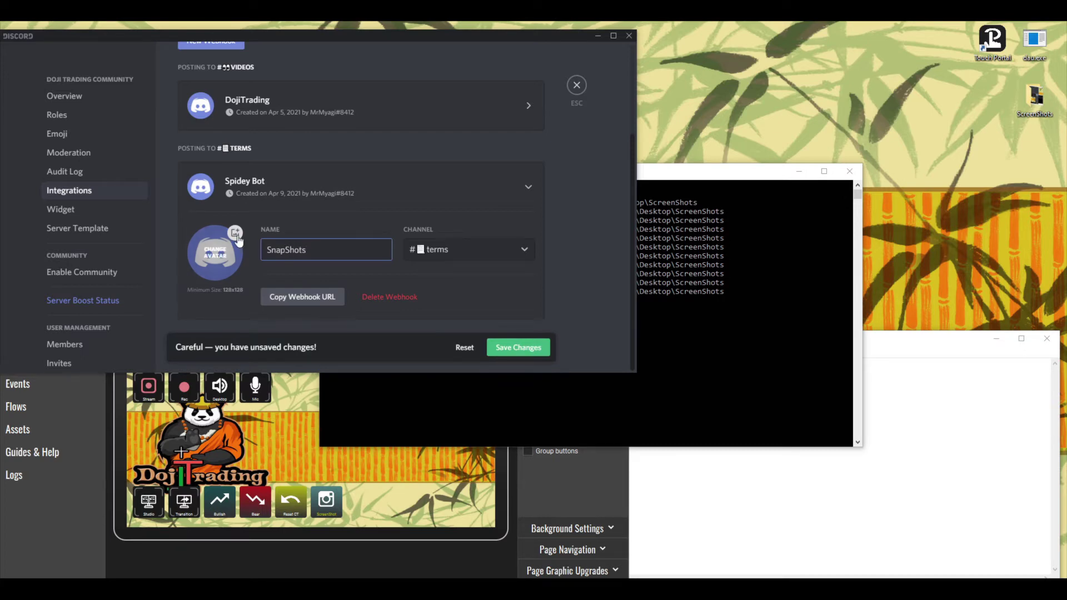
pyautogui.click(409, 250)
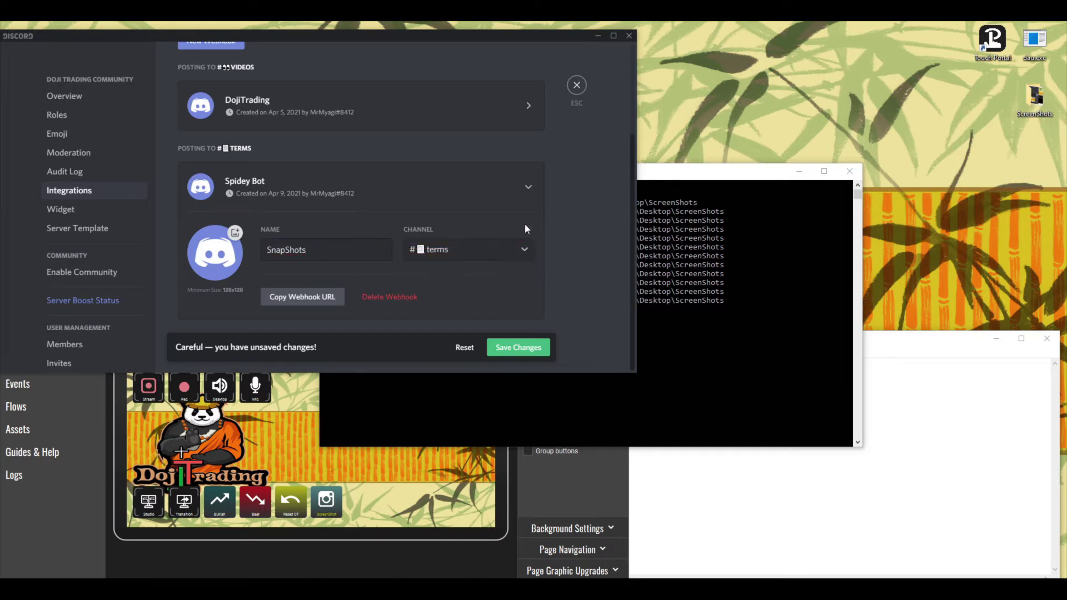
pyautogui.click(522, 250)
pyautogui.scroll(-10, 532, 283)
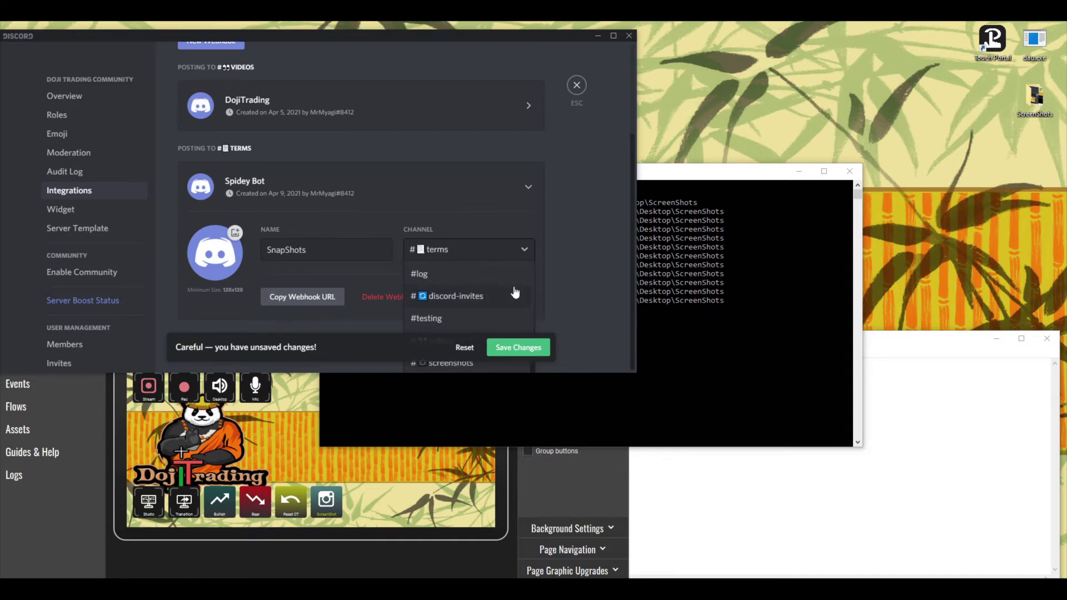
pyautogui.click(445, 368)
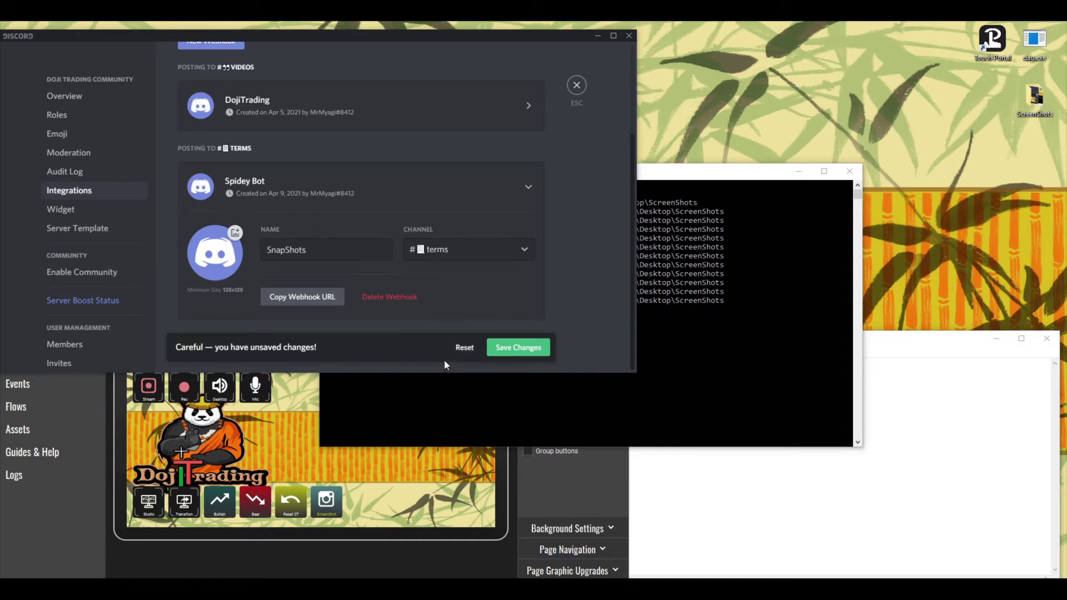
# Set the webhook's channel to #screenshots, copy its URL, and save the changes.
pyautogui.click(613, 36)
pyautogui.click(705, 361)
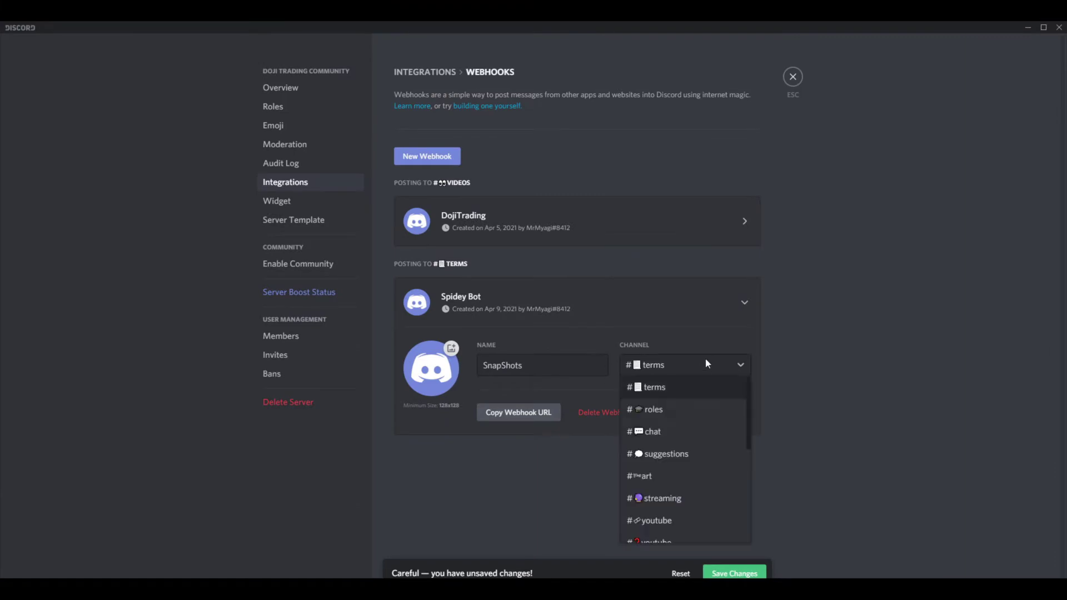
pyautogui.scroll(-5, 681, 484)
pyautogui.click(661, 526)
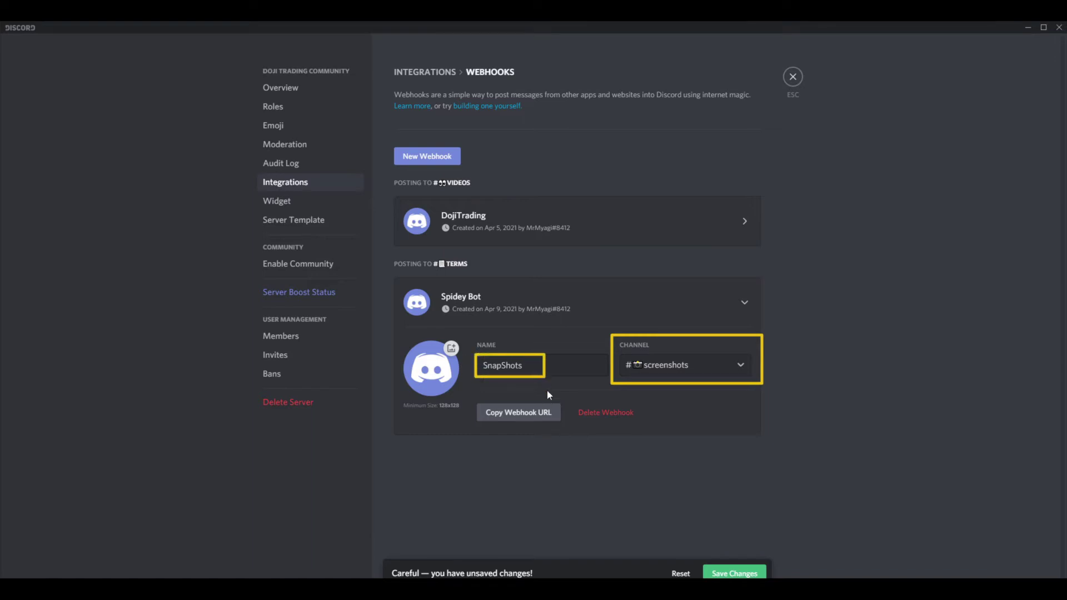
pyautogui.click(532, 415)
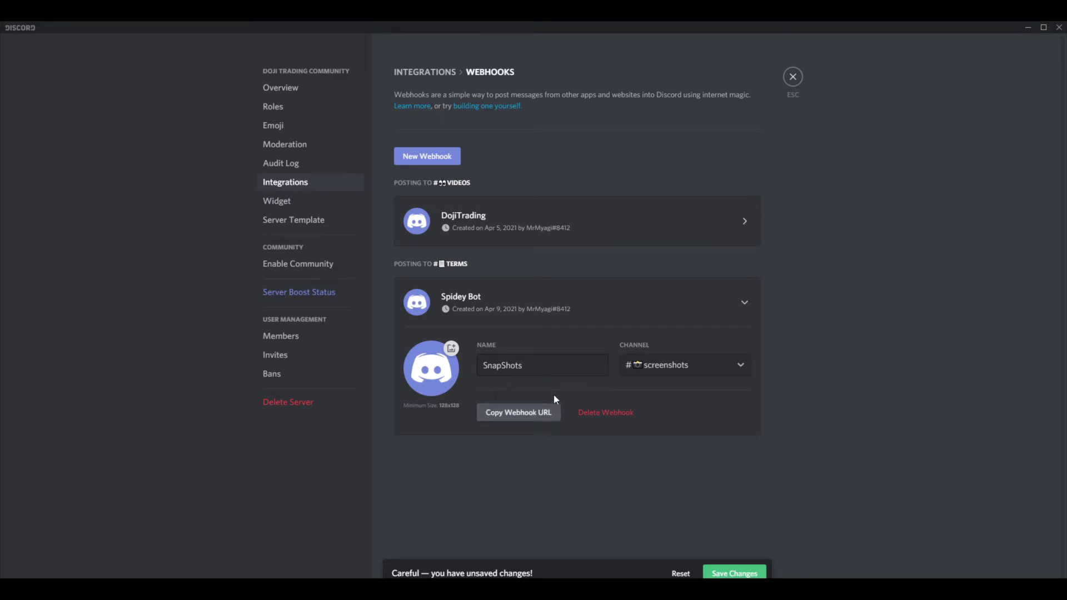
pyautogui.click(750, 574)
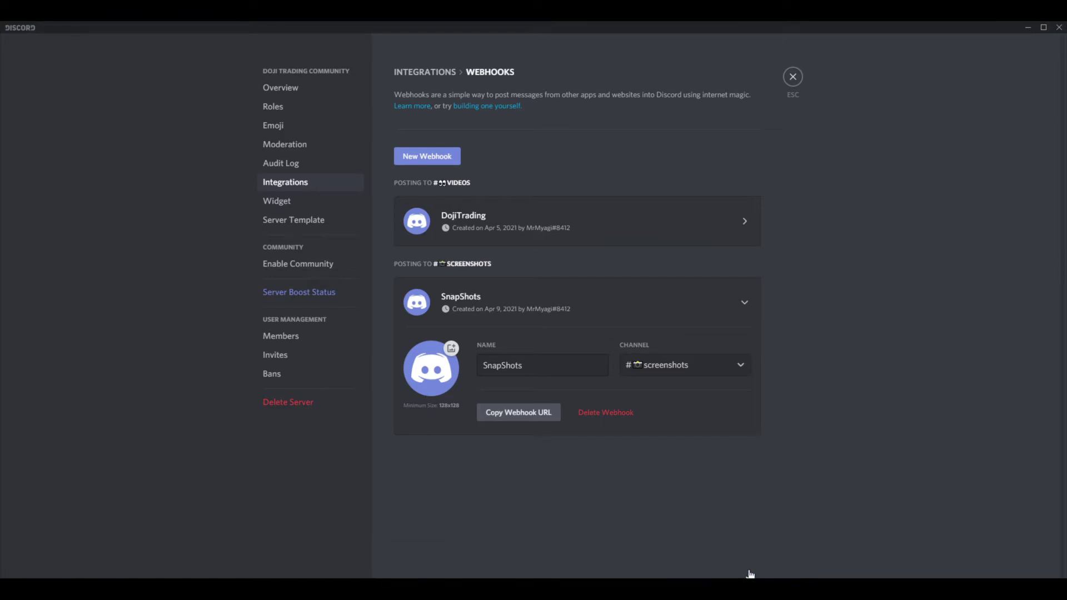